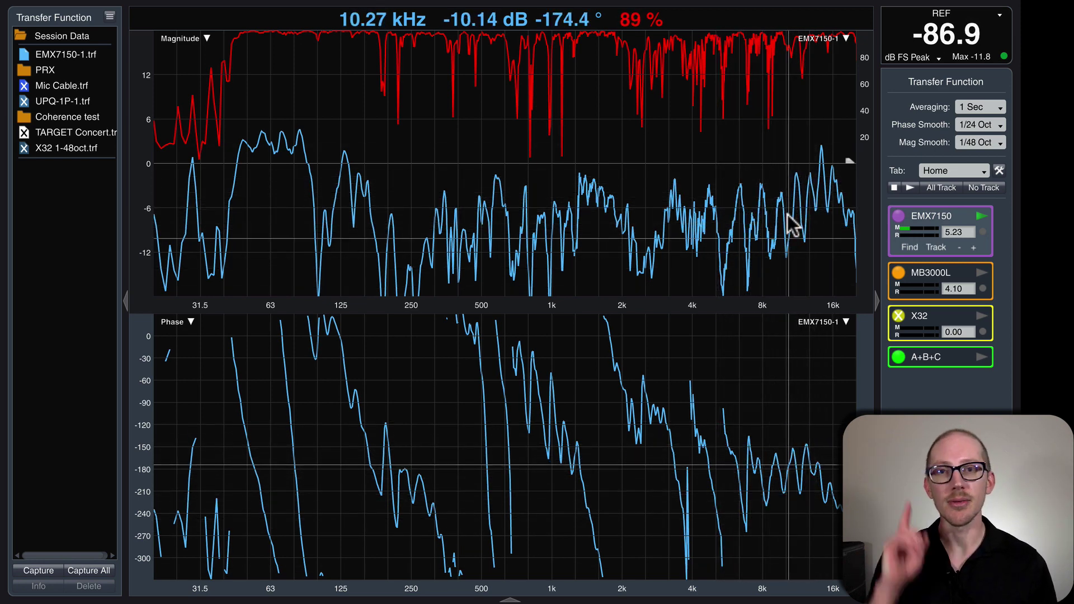
Set the transfer function Frequency Scale to Lin and apply it
{"action": "key", "text": "alt+t"}
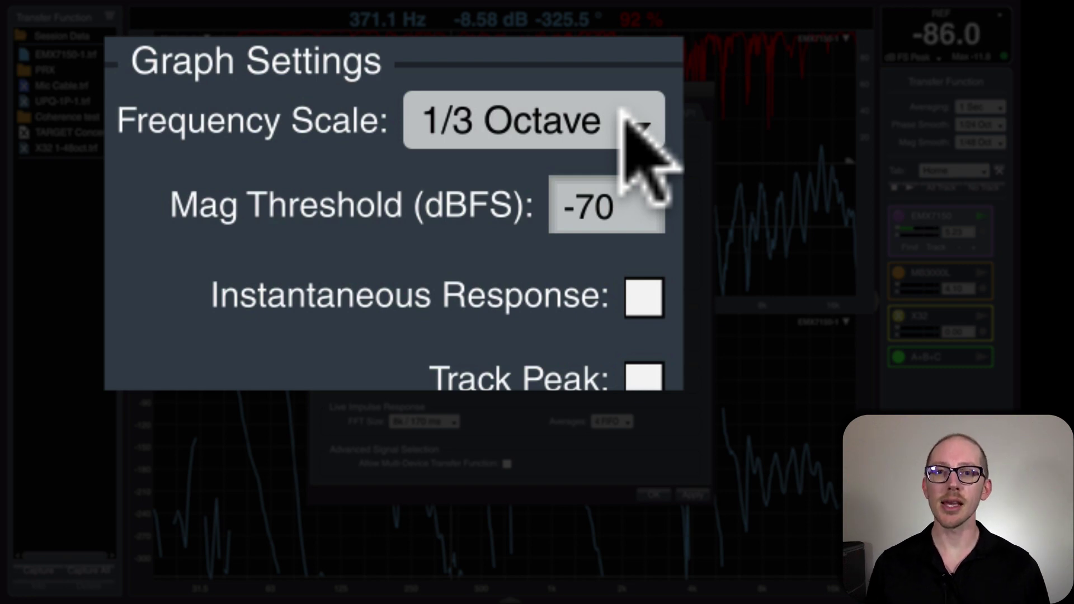
{"action": "left_click", "coordinate": [625, 118]}
{"action": "left_click", "coordinate": [561, 331]}
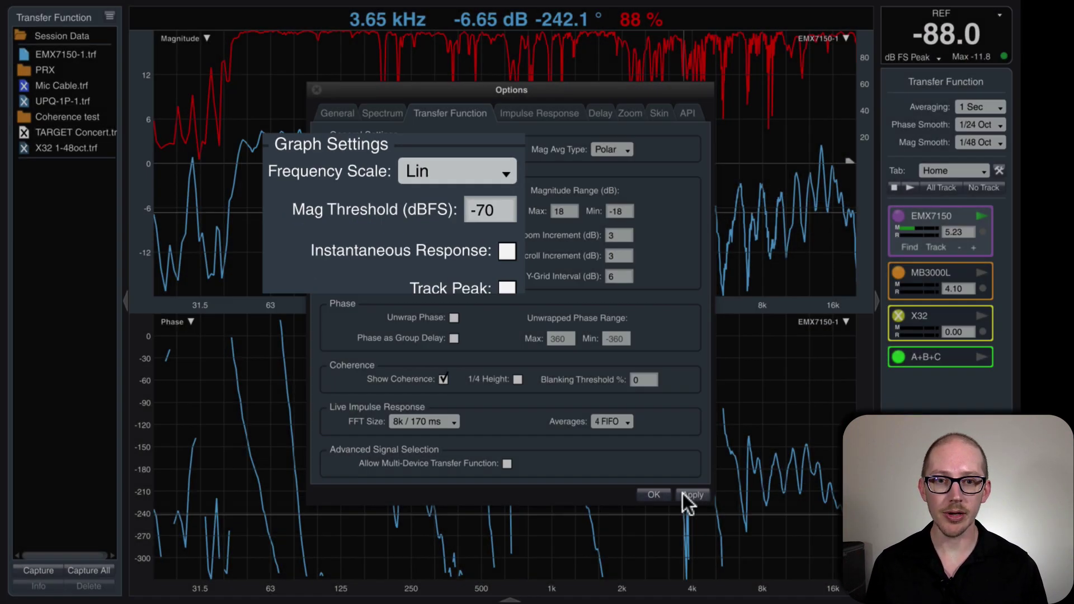
{"action": "left_click", "coordinate": [686, 495]}
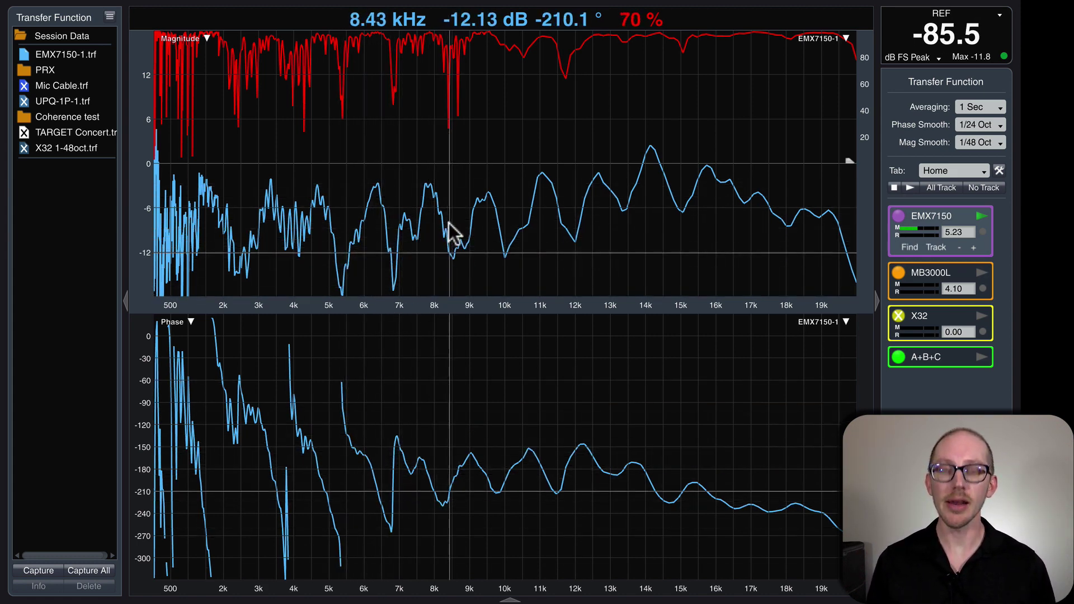
Hide the red coherence trace, then show it again
{"action": "key", "text": "c"}
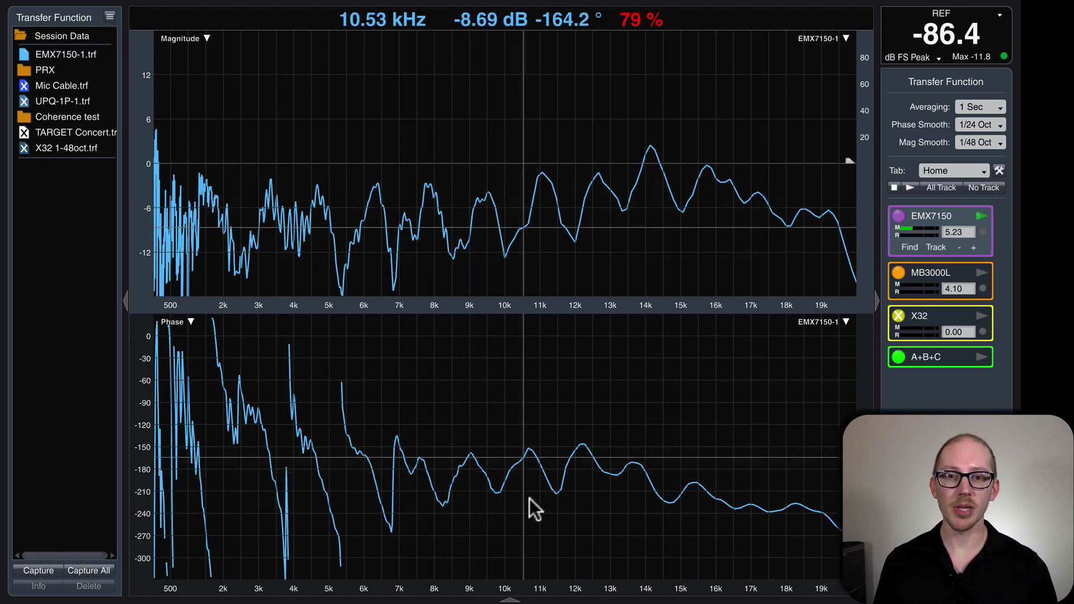
{"action": "key", "text": "c"}
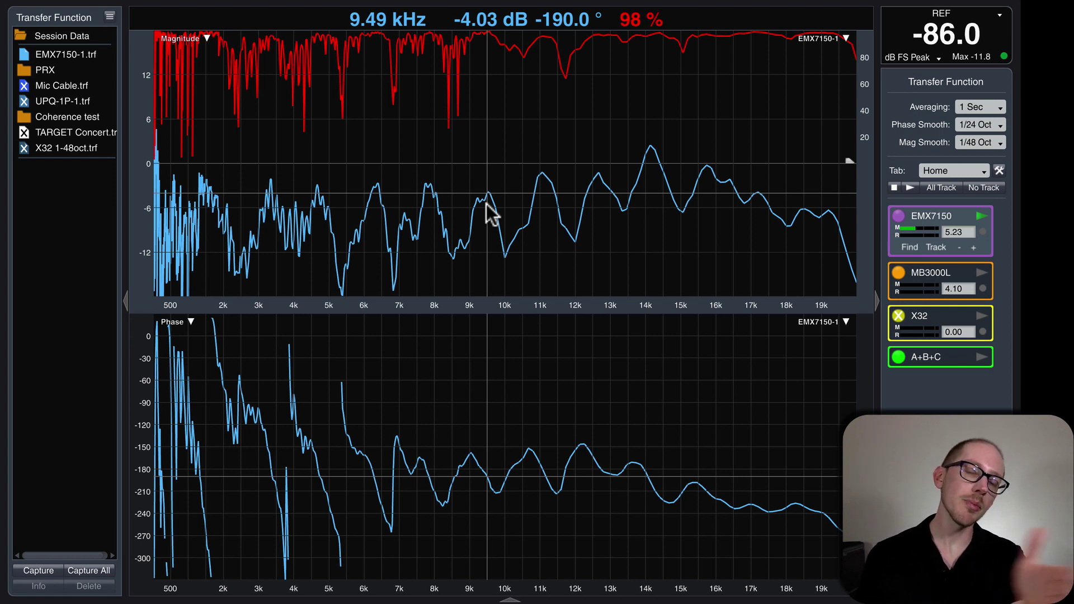
Start a live measurement, re-find the EMX7150 delay, and capture it as EMX7150-2
{"action": "key", "text": "g"}
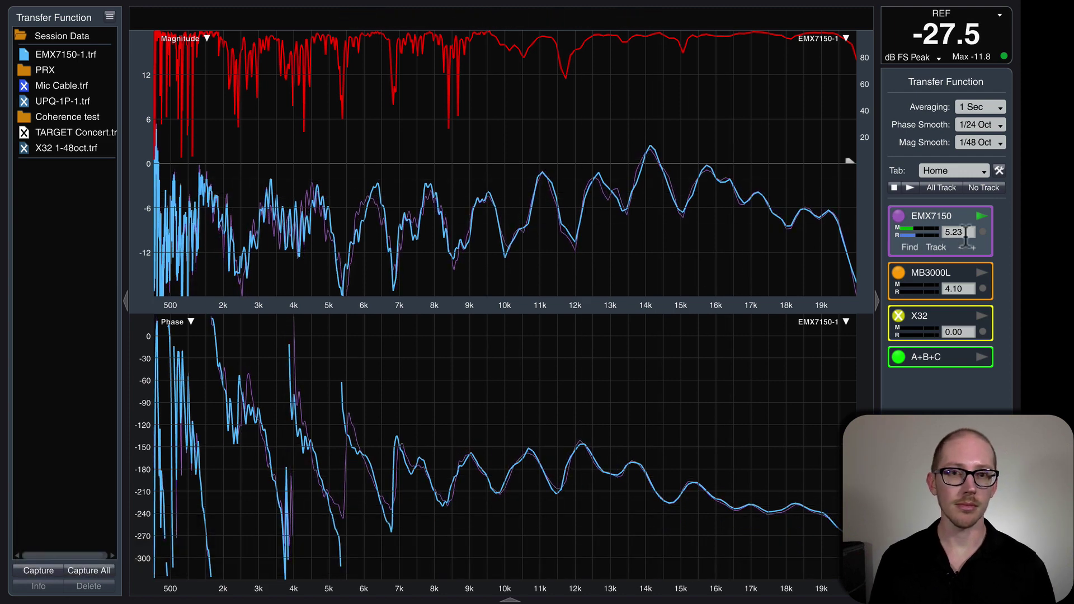
{"action": "key", "text": "d"}
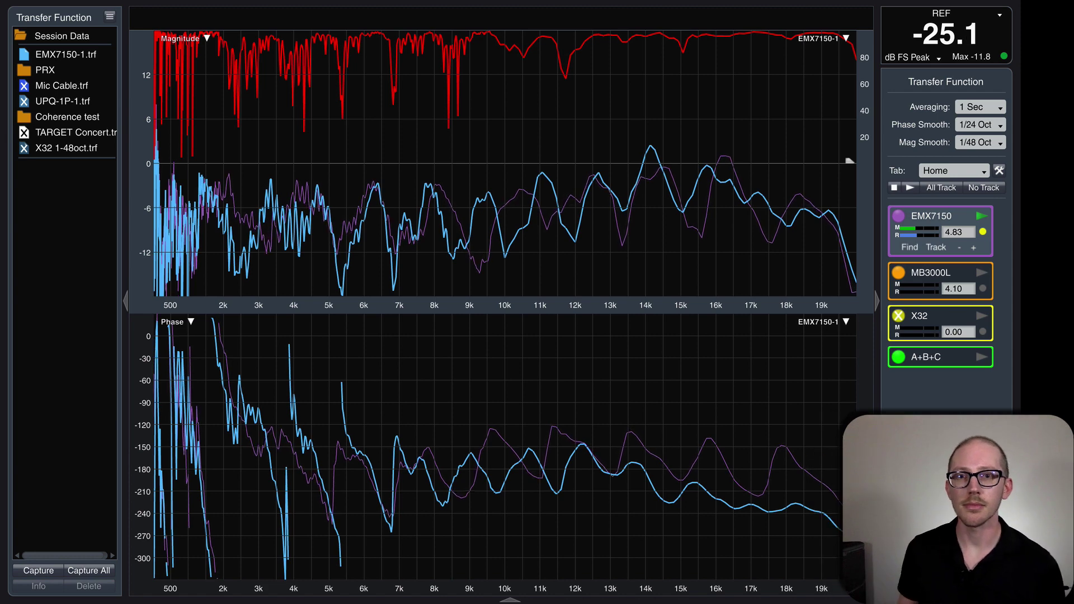
{"action": "key", "text": "space"}
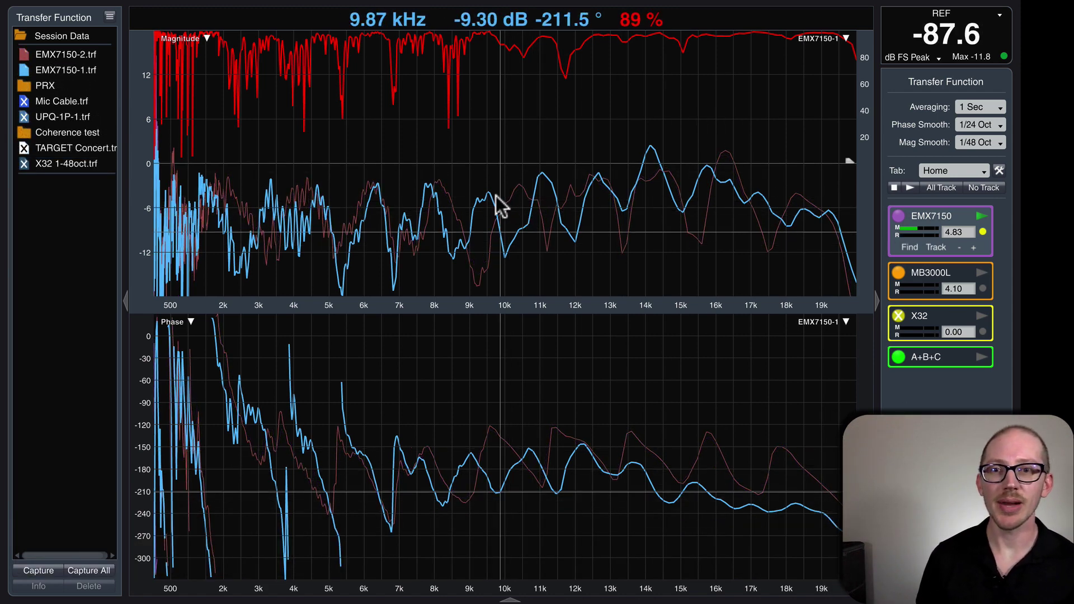
Bring EMX7150-2 to the front and capture the live trace as EMX7150-3
{"action": "key", "text": "z"}
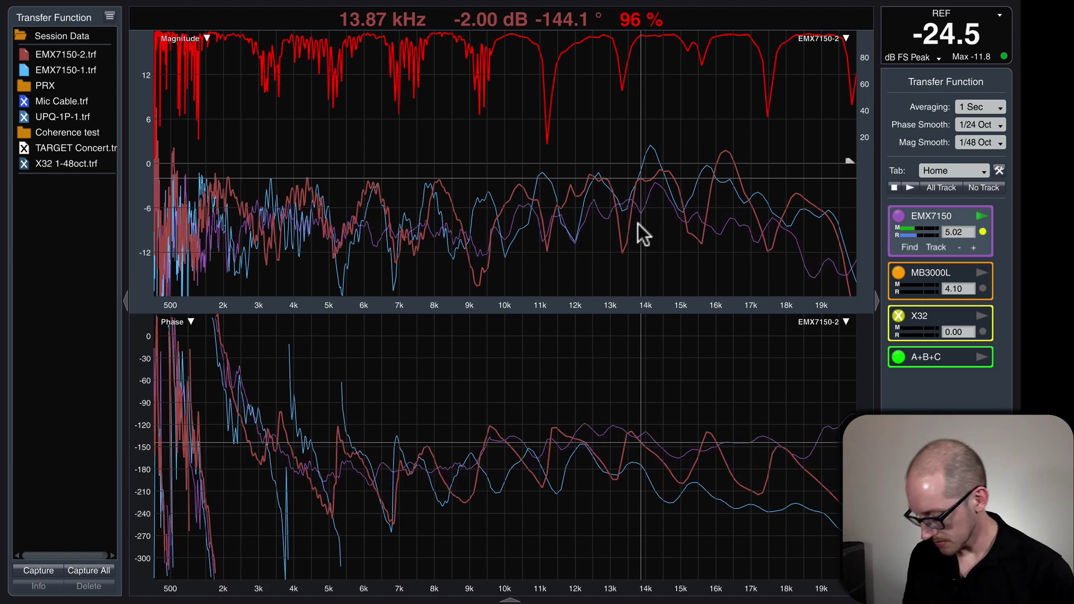
{"action": "key", "text": "space"}
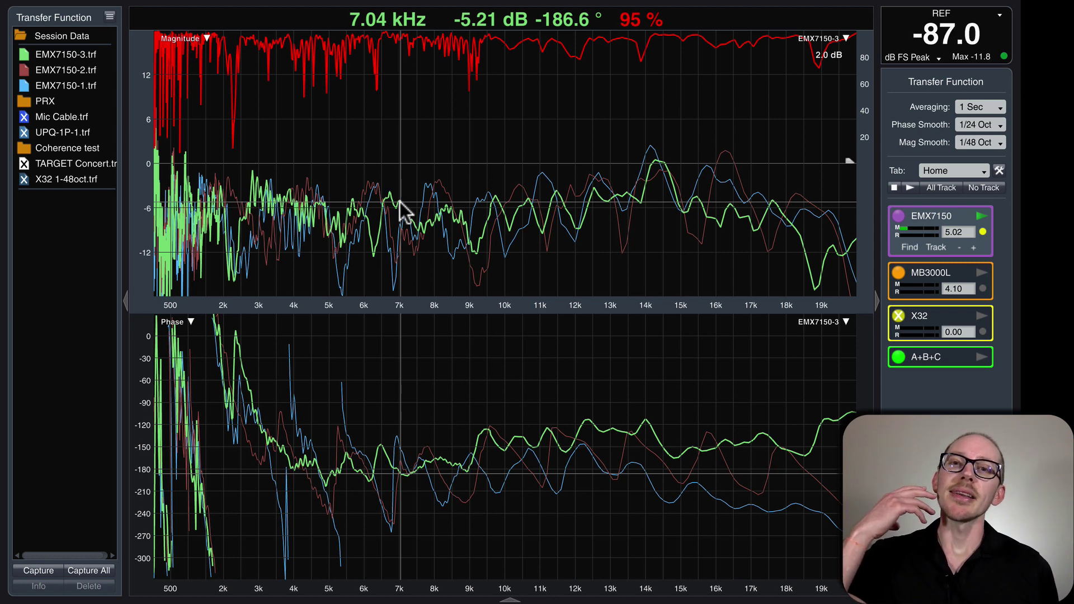
Set the transfer function Frequency Scale back to 1/3 Octave and apply it
{"action": "key", "text": "alt+t"}
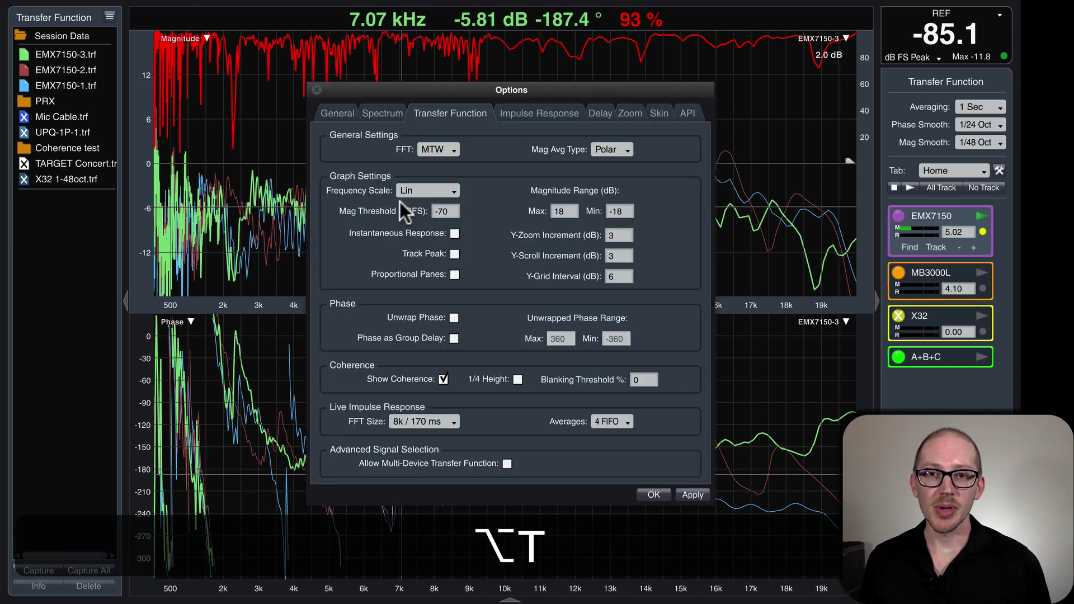
{"action": "left_click", "coordinate": [453, 190]}
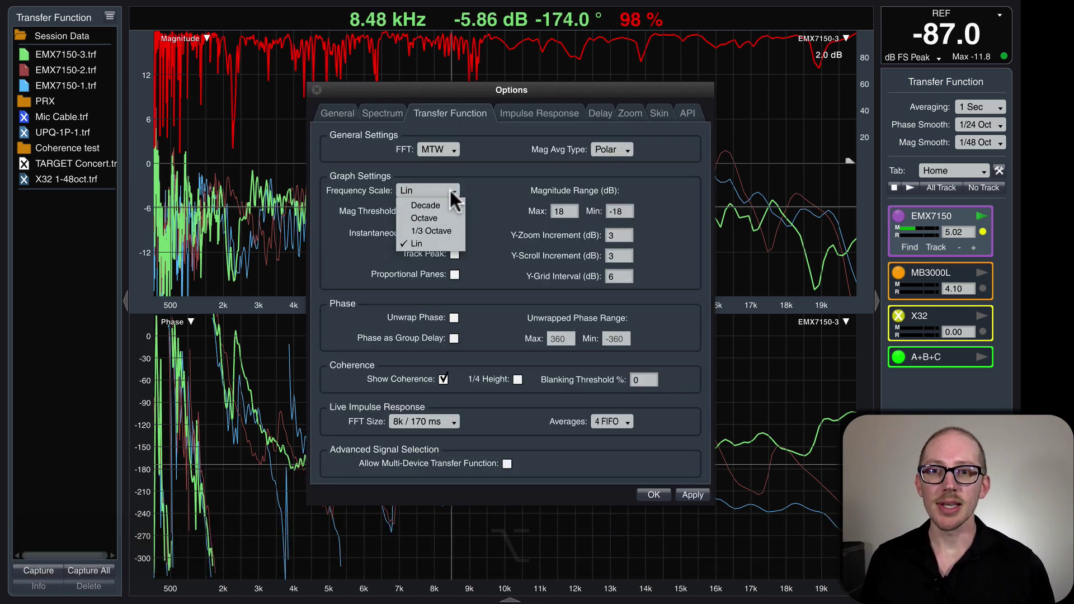
{"action": "left_click", "coordinate": [436, 230]}
{"action": "left_click", "coordinate": [688, 495]}
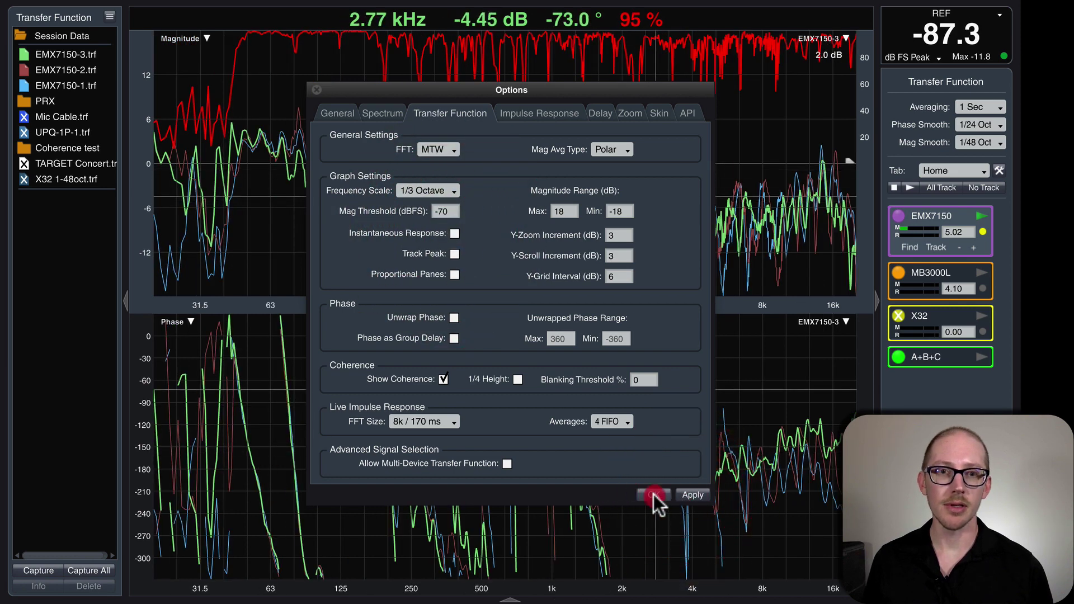
{"action": "left_click", "coordinate": [653, 494]}
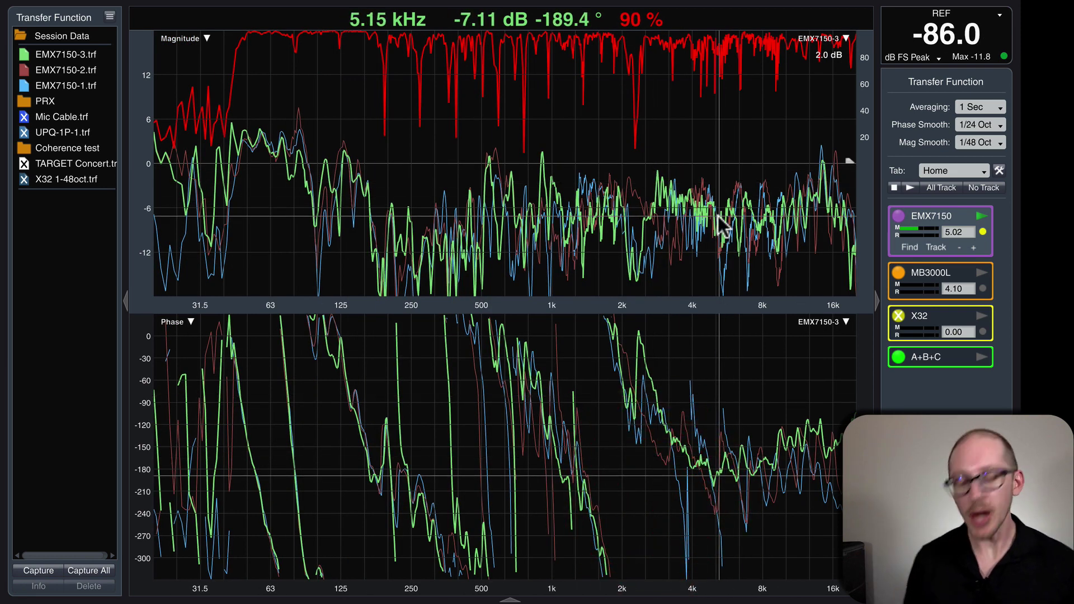